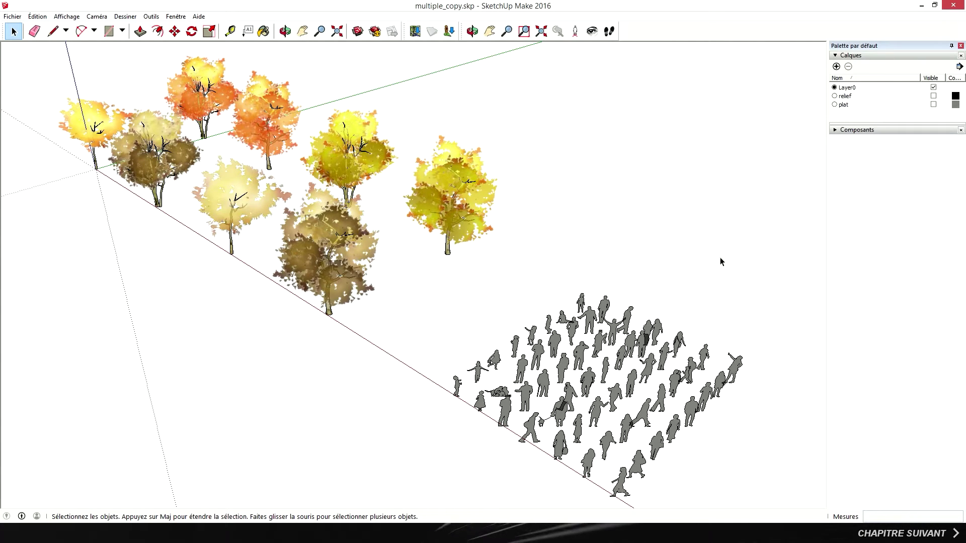
Install the first extension file through the Extensions section of the system preferences and accept the installation warning.
left_click(176, 16)
left_click(194, 80)
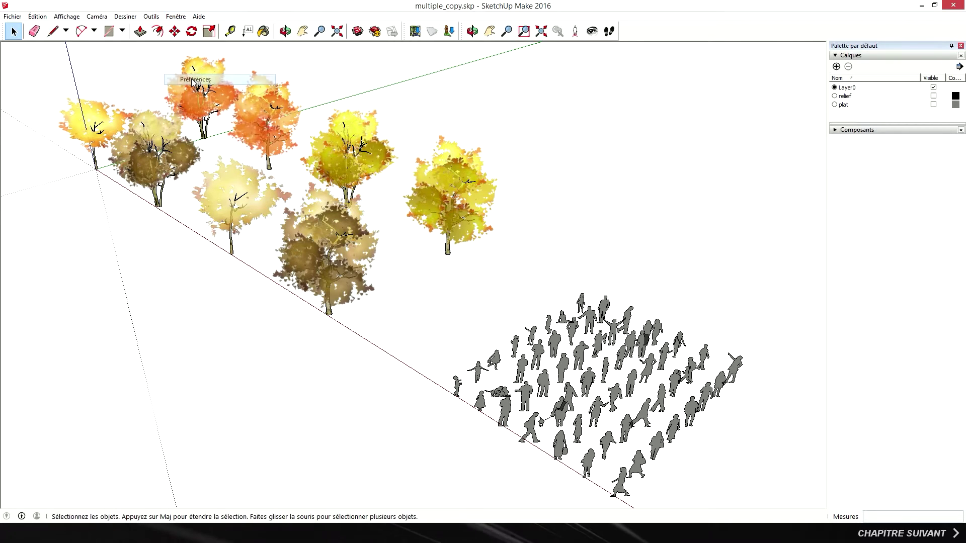
left_click(375, 333)
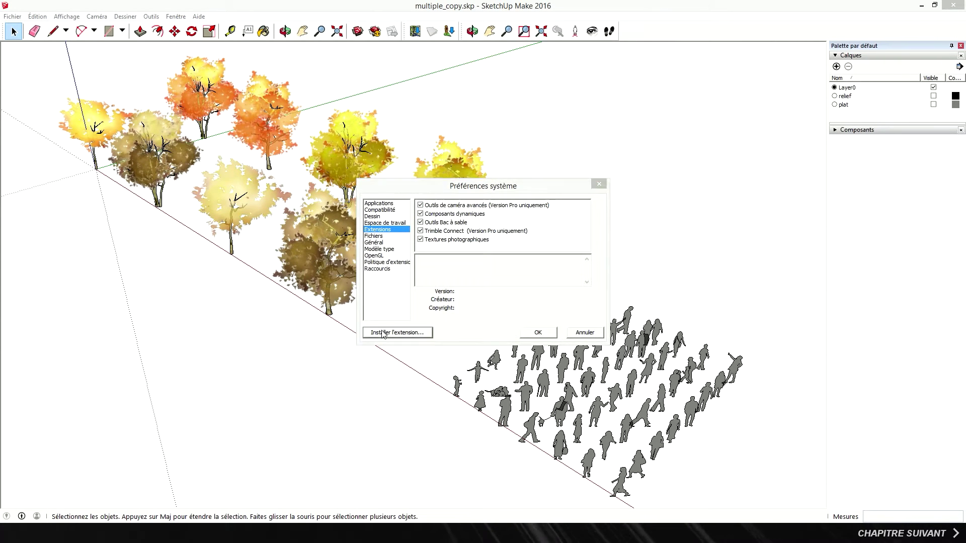
left_click(426, 214)
left_click(713, 388)
left_click(525, 297)
left_click(565, 291)
Install the second extension file from the same extensions preferences.
left_click(422, 336)
left_click(489, 213)
left_click(725, 391)
left_click(524, 298)
left_click(564, 292)
Install the third extension file and accept the system preferences.
left_click(403, 333)
left_click(544, 213)
left_click(714, 388)
left_click(568, 292)
left_click(548, 331)
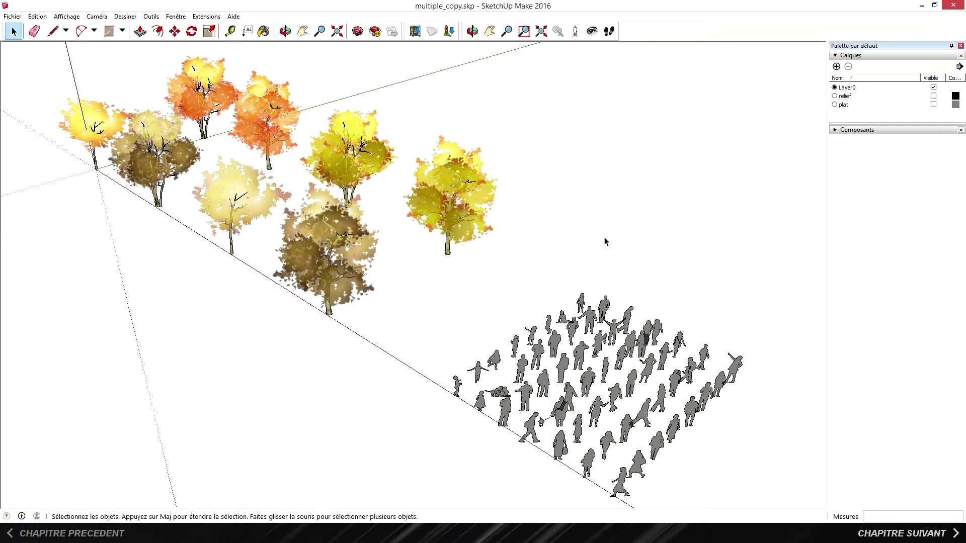
Make the plat layer visible and show the whole model.
left_click(934, 104)
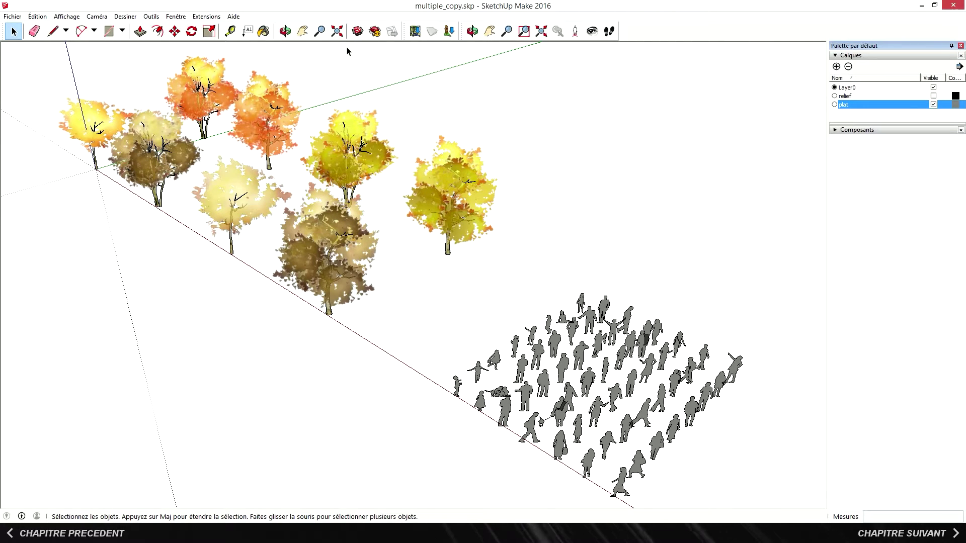
left_click(337, 31)
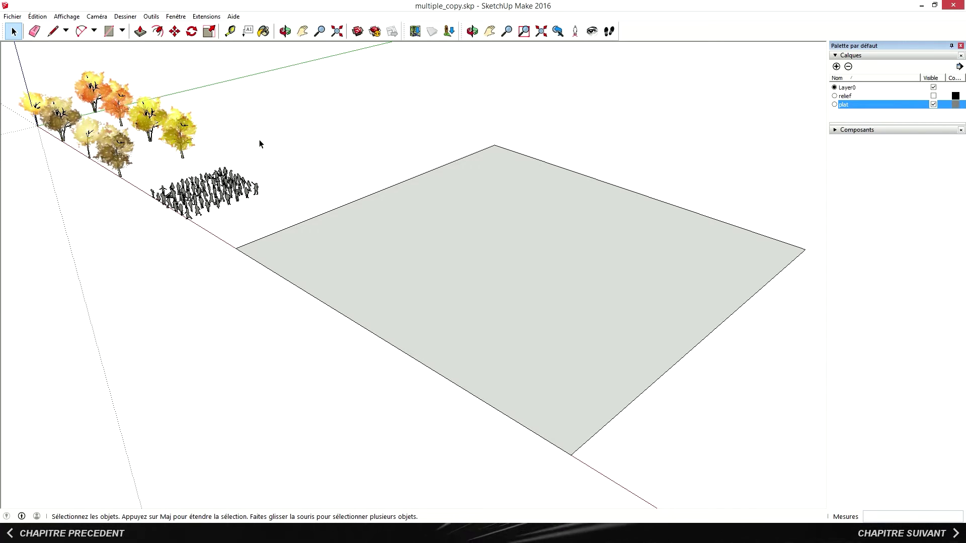
Copy the yellow tree nearest the ground plane to six spots spread across the flat grey plane.
left_click(183, 140)
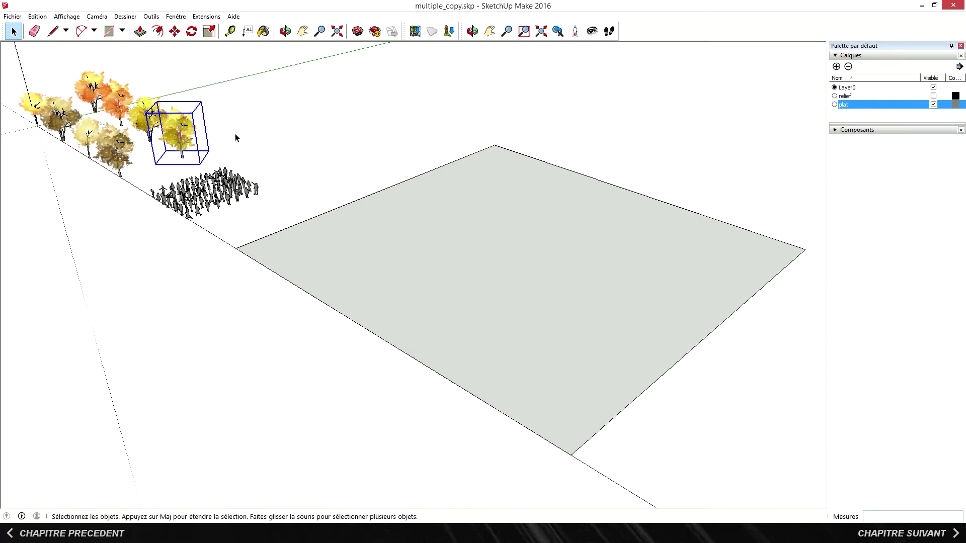
key("m")
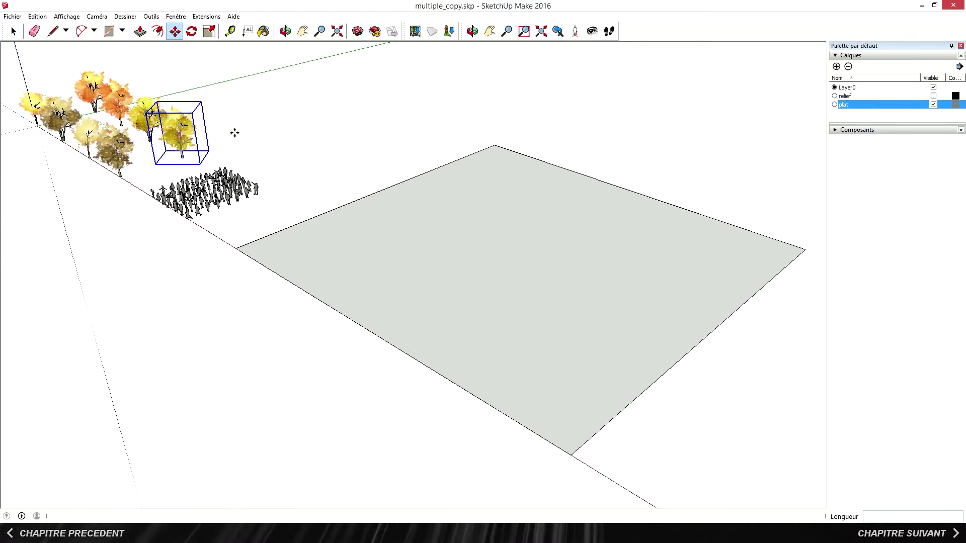
key("ctrl")
left_click(216, 158)
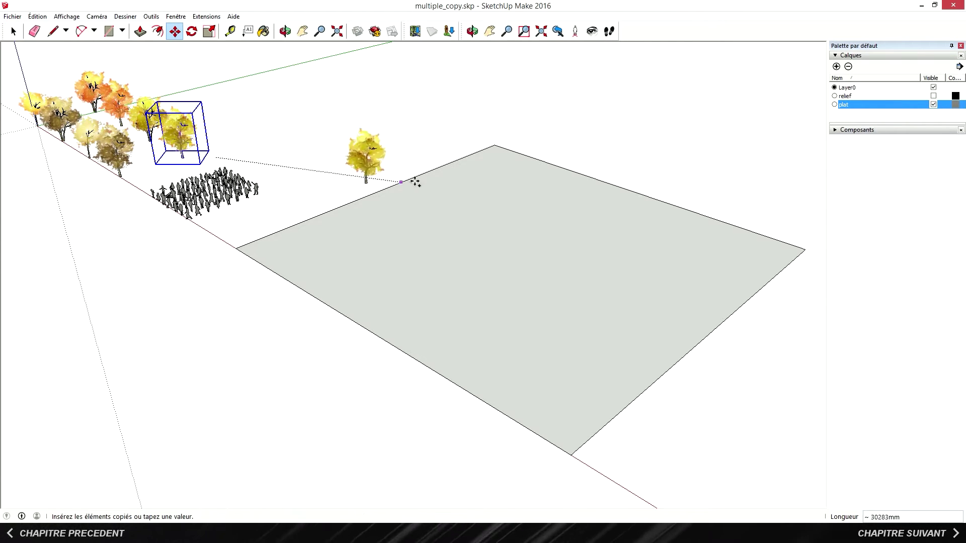
left_click(526, 177)
key("ctrl")
left_click(528, 178)
left_click(629, 198)
left_click(470, 362)
left_click(323, 237)
left_click(714, 285)
key("space")
Copy the dark brown tree beside the red axis to seven spots among the yellow trees on the plane.
left_click(321, 151)
left_click(115, 151)
key("m")
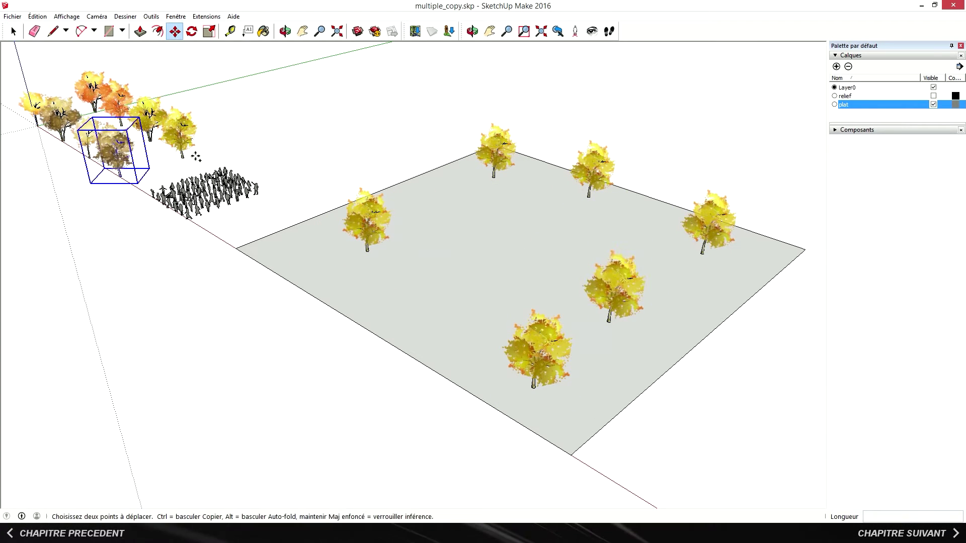
key("ctrl")
left_click(218, 147)
left_click(537, 205)
left_click(383, 283)
left_click(485, 313)
left_click(437, 322)
left_click(588, 221)
left_click(646, 219)
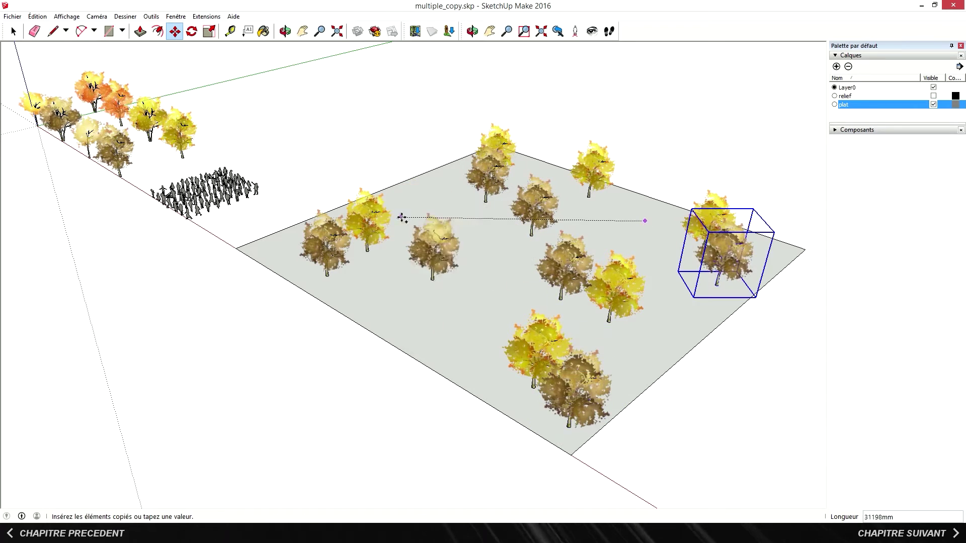
left_click(359, 256)
key("space")
Copy the smaller orange tree to five free spots on the grey plane.
left_click(119, 104)
key("m")
left_click(197, 101)
left_click(458, 373)
left_click(457, 373)
key("ctrl")
left_click(669, 345)
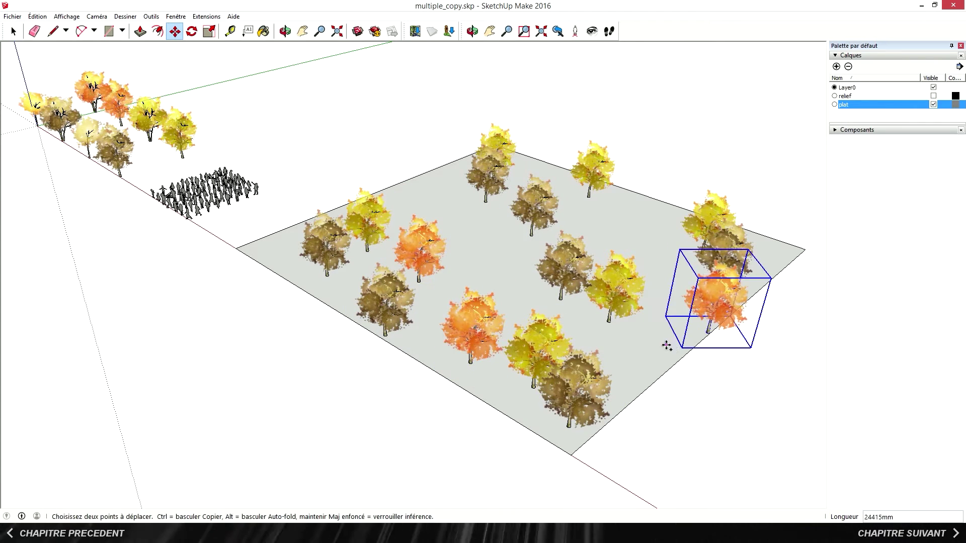
left_click(666, 345)
left_click(589, 224)
left_click(662, 227)
left_click(488, 218)
key("space")
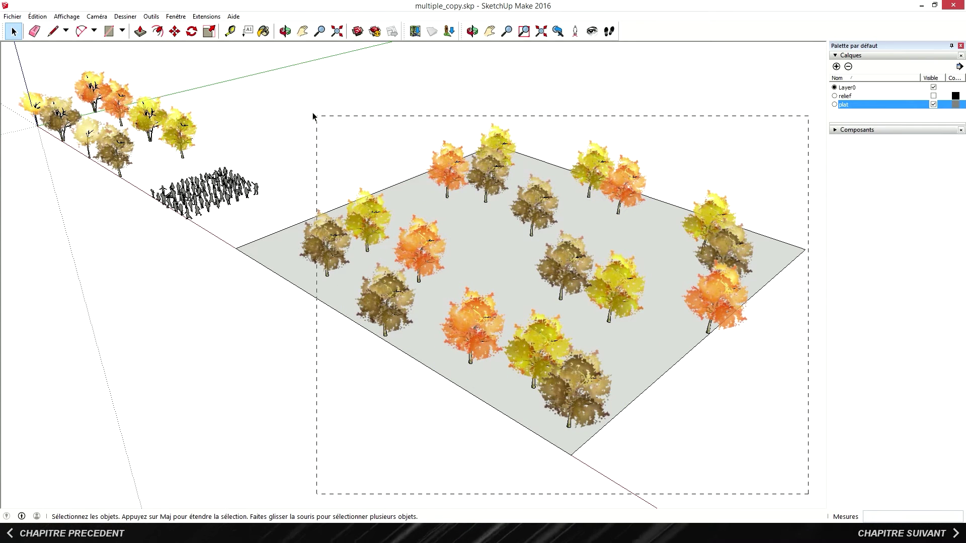
Randomly scale and rotate all copied trees on the plane about their axis, with scale factors 0.75 to 1.25 and maximum rotation 360.
left_click_drag(313, 116, 312, 116)
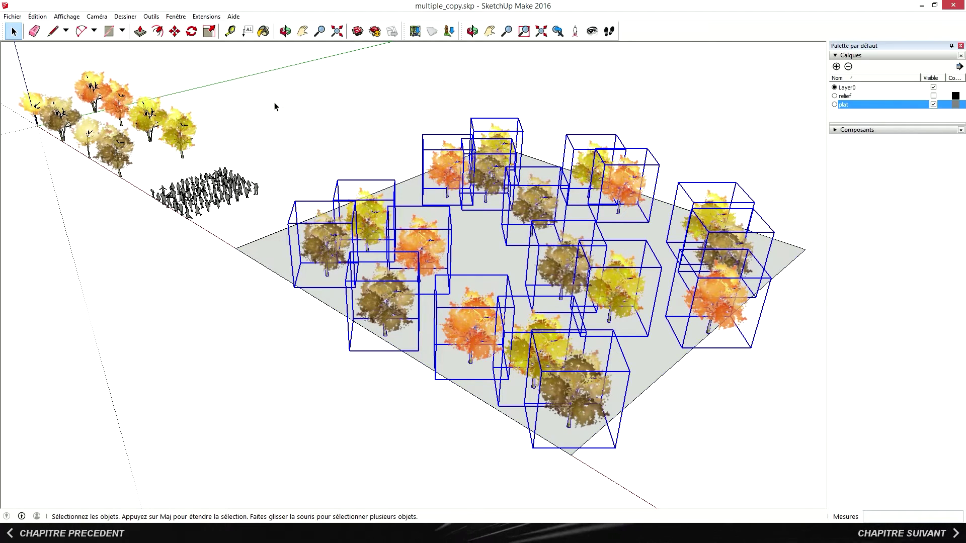
left_click(214, 16)
mouse_move(219, 31)
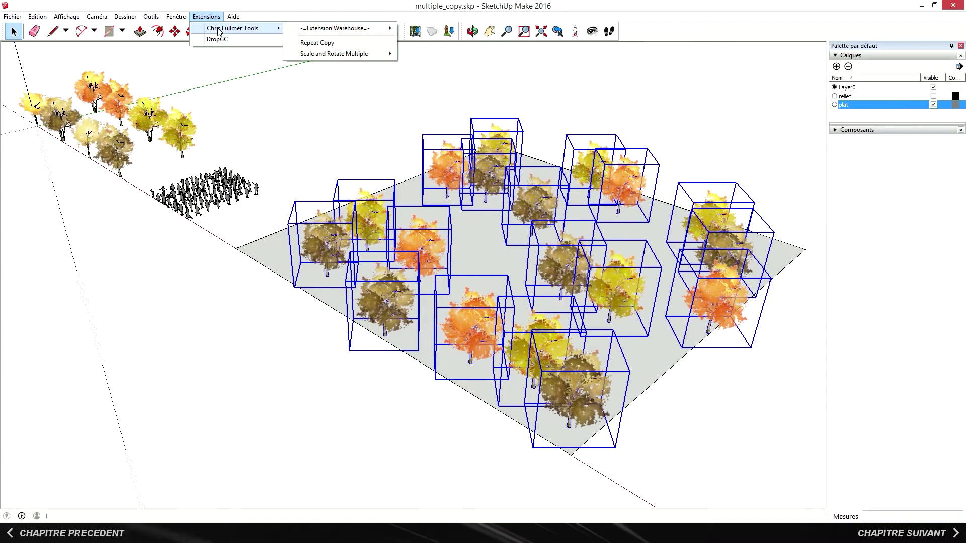
mouse_move(342, 58)
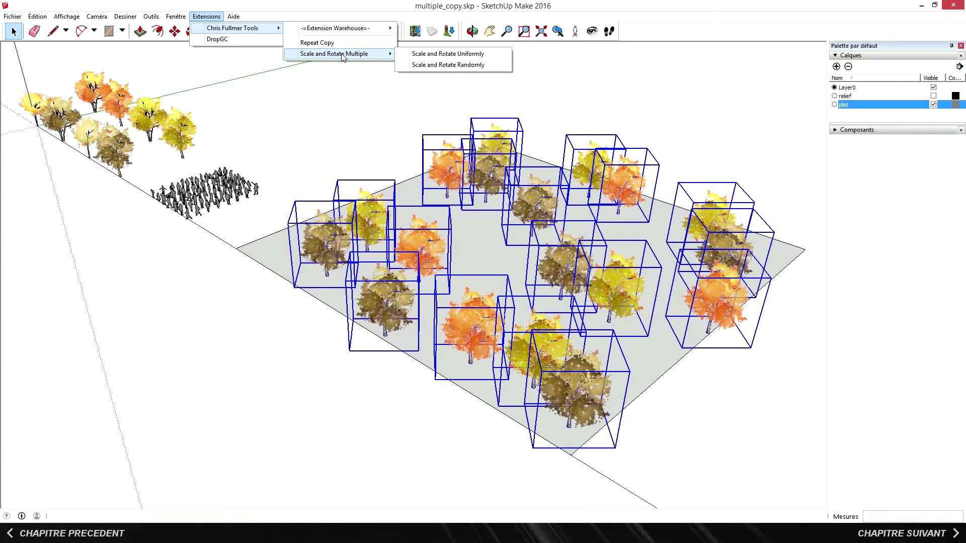
left_click(447, 65)
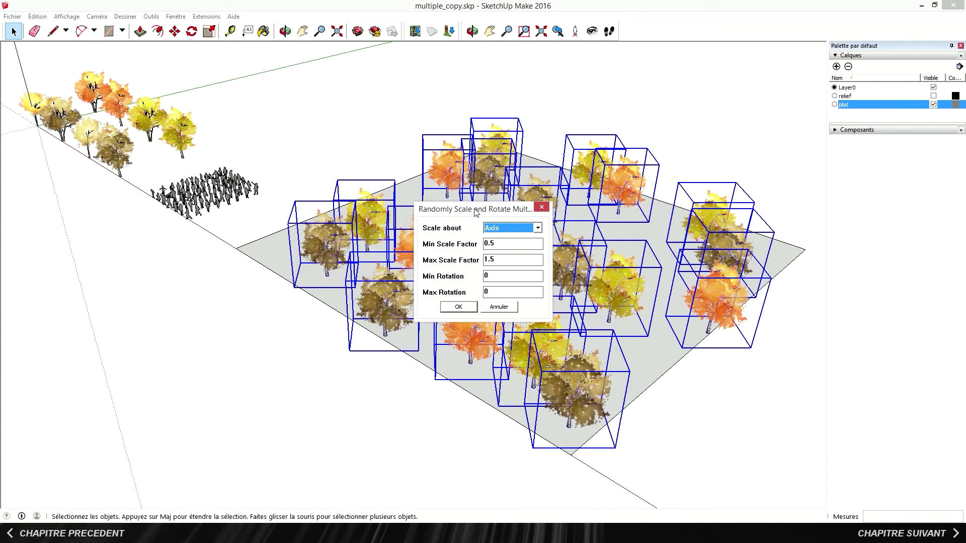
left_click_drag(484, 213, 121, 266)
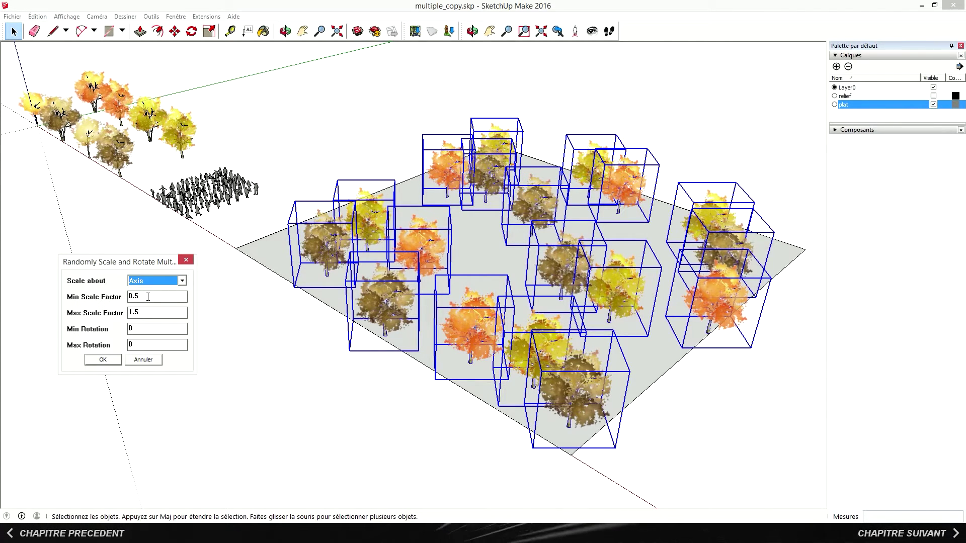
key("BackSpace")
type("75")
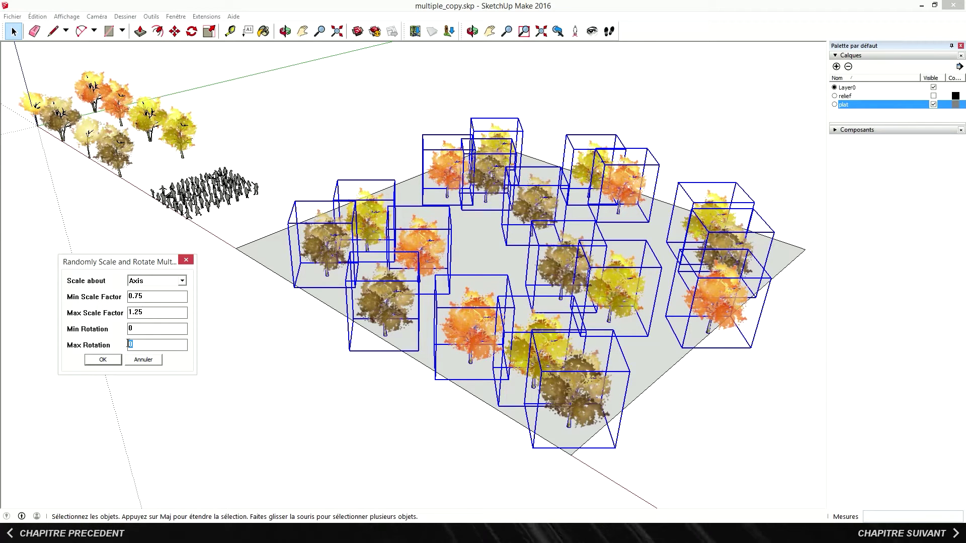
type("360")
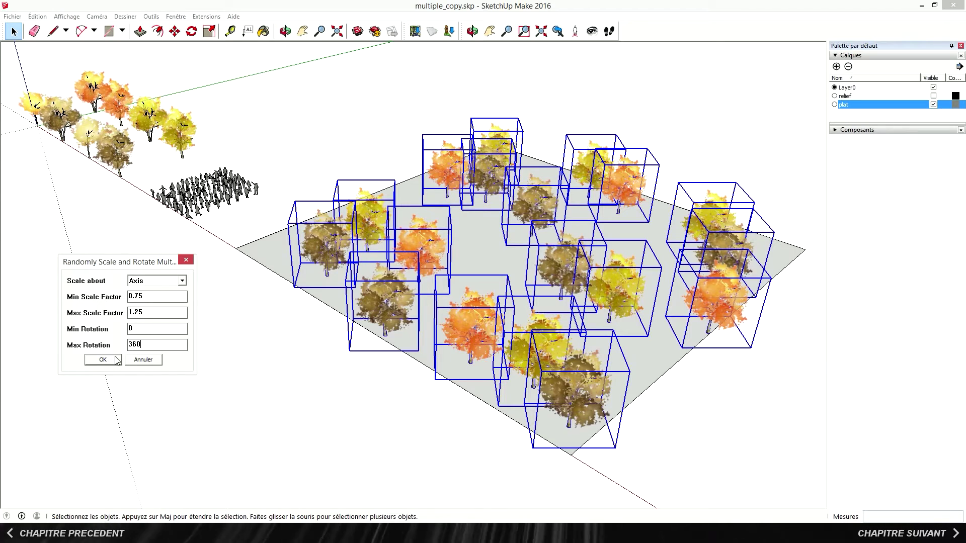
left_click(108, 360)
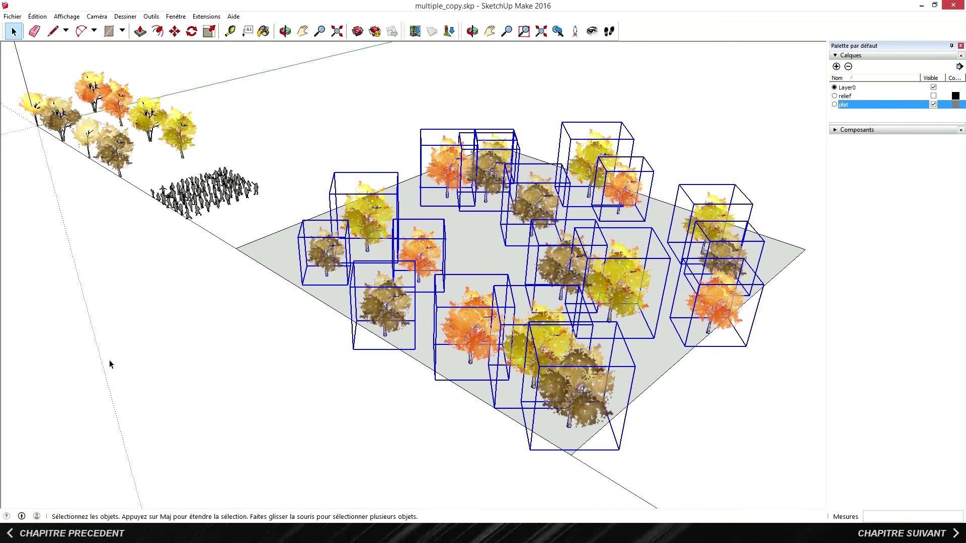
left_click(109, 361)
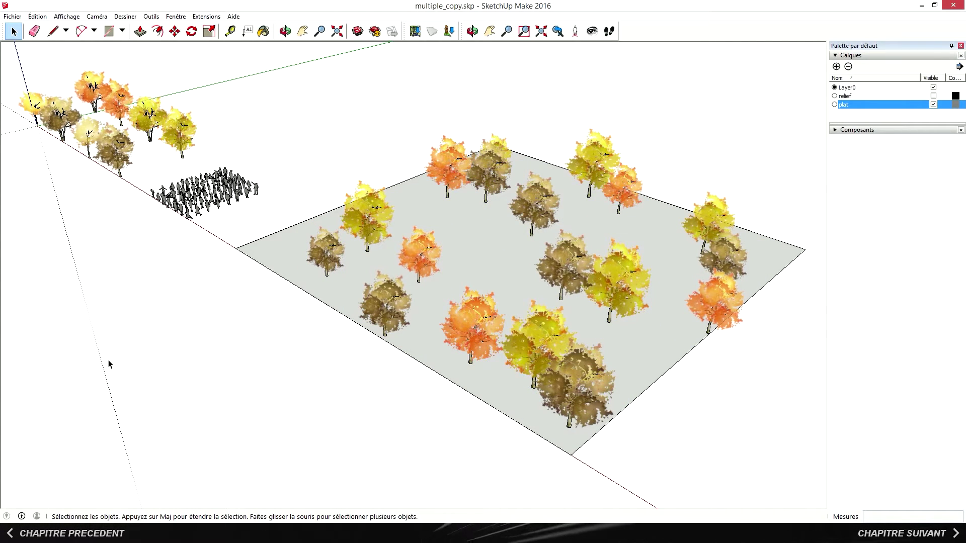
Undo the random scaling and rotation of the trees, and restore it to compare both versions.
key("ctrl+z")
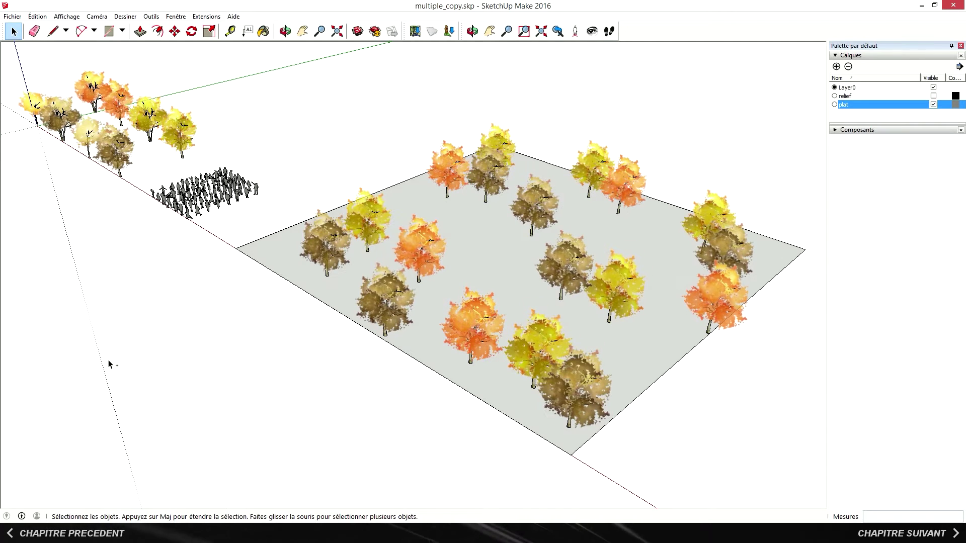
key("ctrl+z")
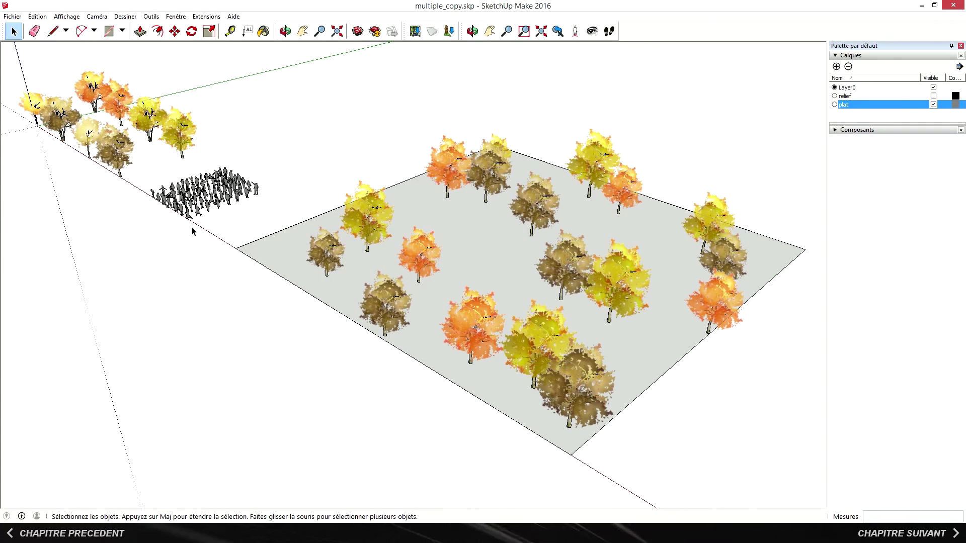
Place the boy looking up and the girl balancing, holding doll, ponytail and reaching silhouettes from the model's components on the plane.
left_click(835, 130)
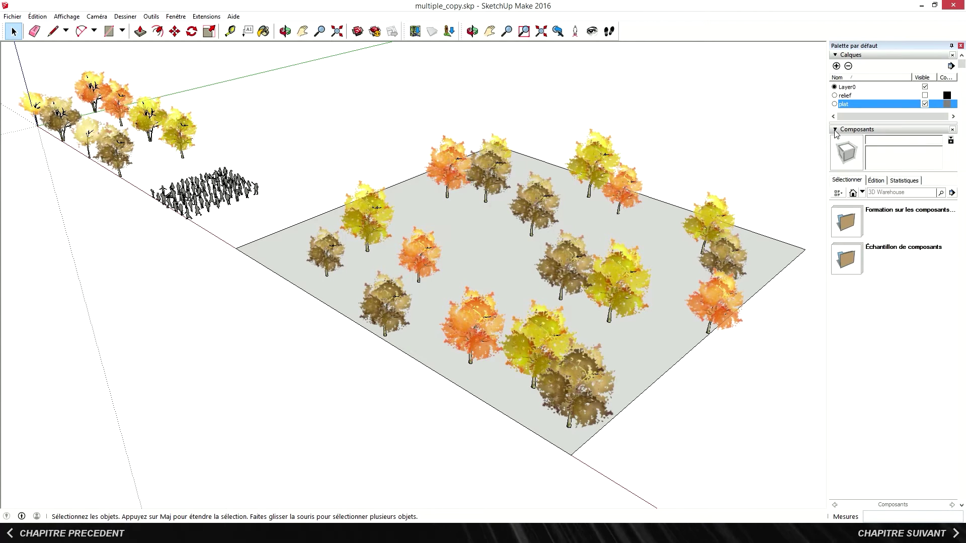
left_click(863, 193)
left_click(862, 205)
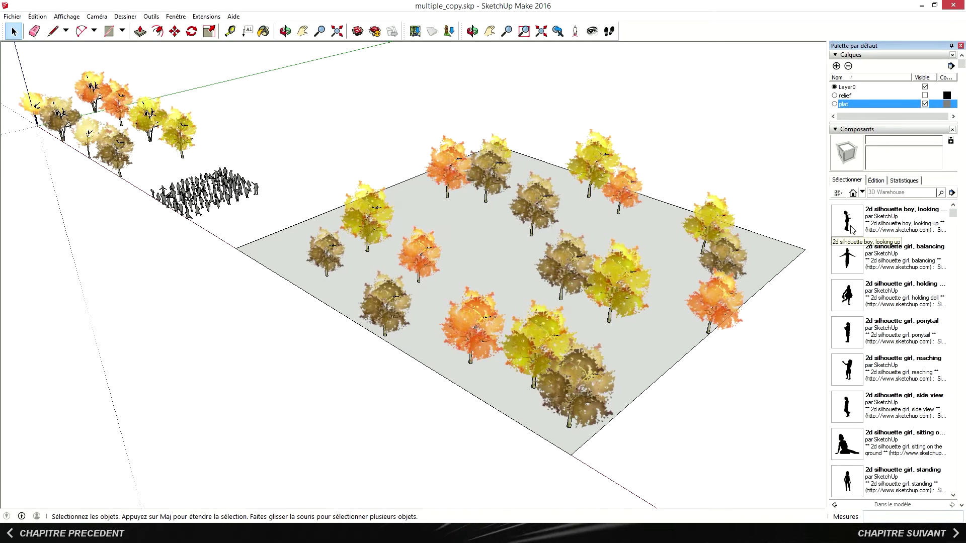
left_click(852, 230)
left_click(471, 215)
left_click(852, 263)
left_click(645, 358)
left_click(851, 298)
left_click(634, 344)
left_click(850, 334)
left_click(612, 339)
left_click(851, 372)
left_click(472, 225)
Add the girl standing in dress, girls with dog, man casual and man holding a ball silhouettes near the plane's far edge.
left_click_drag(954, 226, 954, 247)
left_click(850, 219)
left_click(657, 222)
left_click(851, 256)
left_click(644, 228)
left_click(850, 293)
left_click(661, 239)
left_click(850, 330)
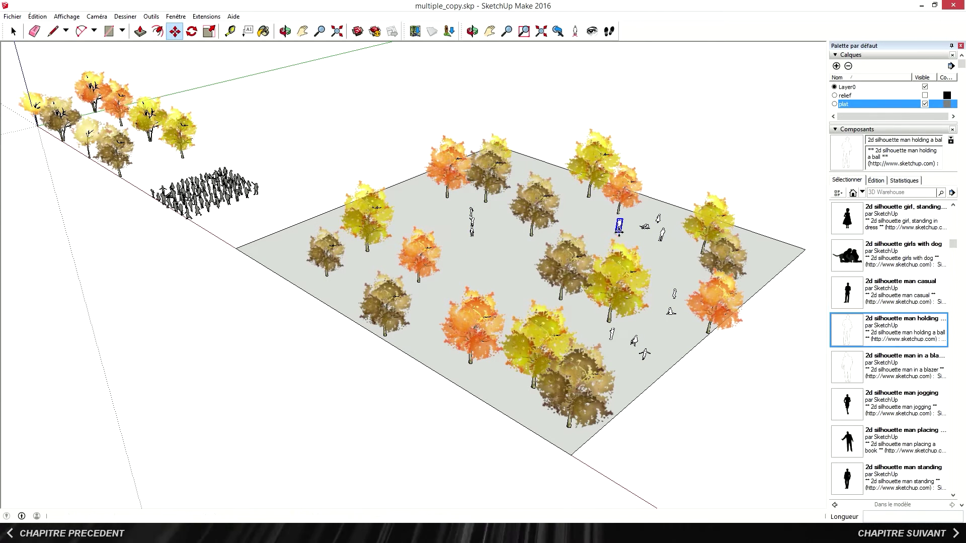
Place four more silhouettes from further down the in-model component list between the trees on the plane.
scroll(916, 436, "down", 5)
left_click(850, 226)
left_click(483, 239)
left_click(850, 263)
left_click(487, 263)
left_click(851, 300)
left_click(487, 277)
left_click(851, 337)
left_click(427, 214)
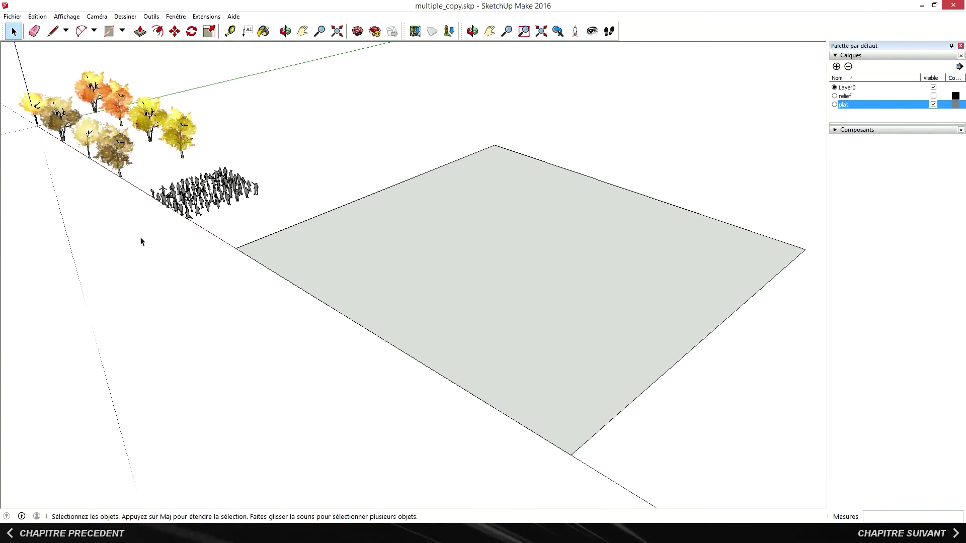
Select all the original trees near the origin and start the Repeat Copy tool with them.
left_click_drag(14, 74, 14, 74)
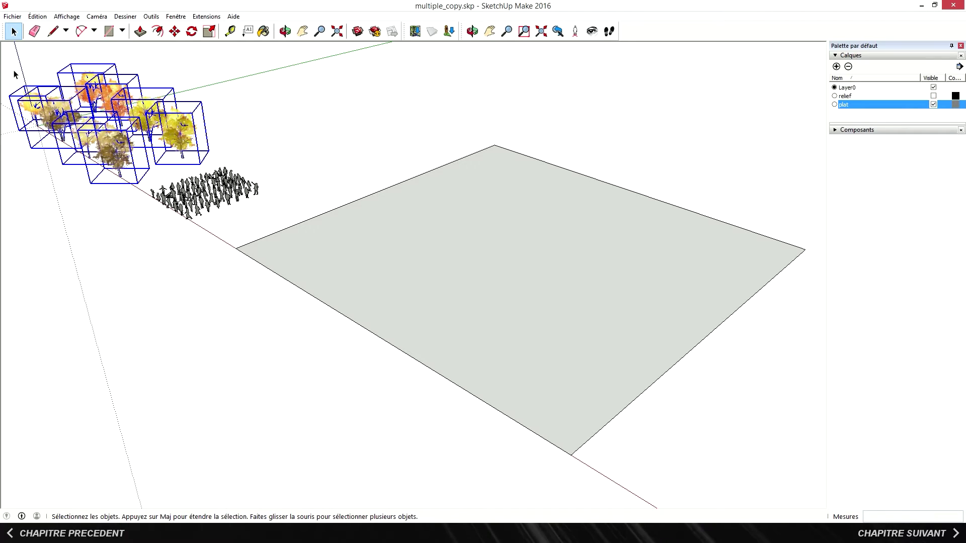
left_click(207, 17)
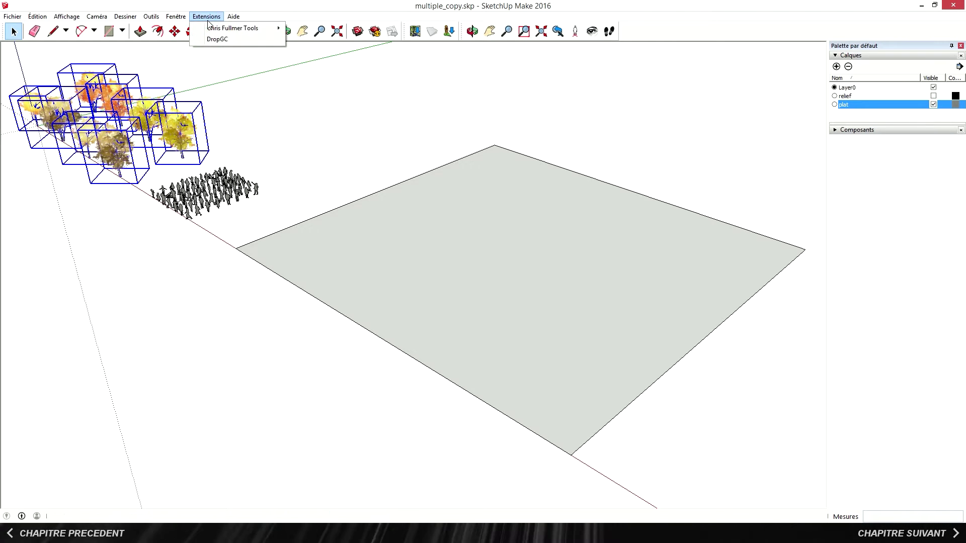
mouse_move(236, 28)
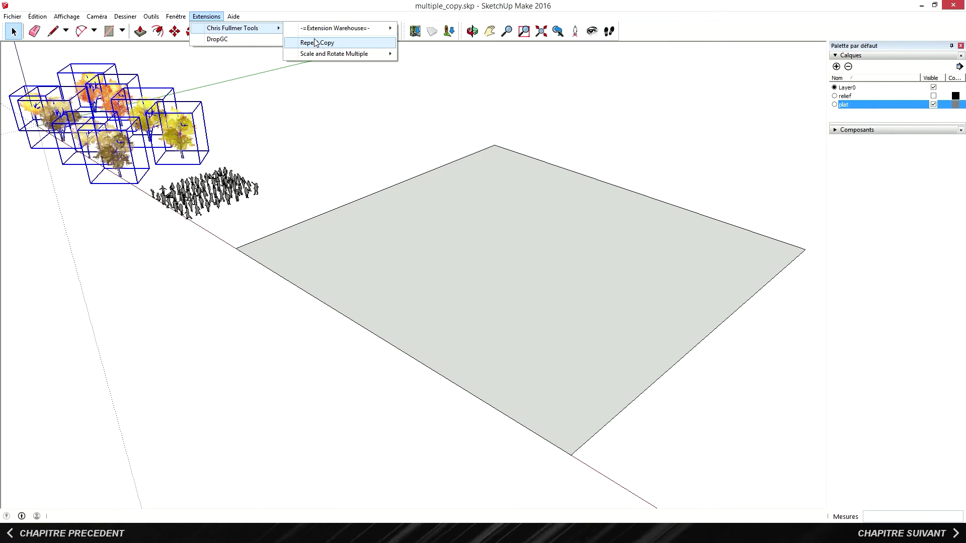
left_click(317, 43)
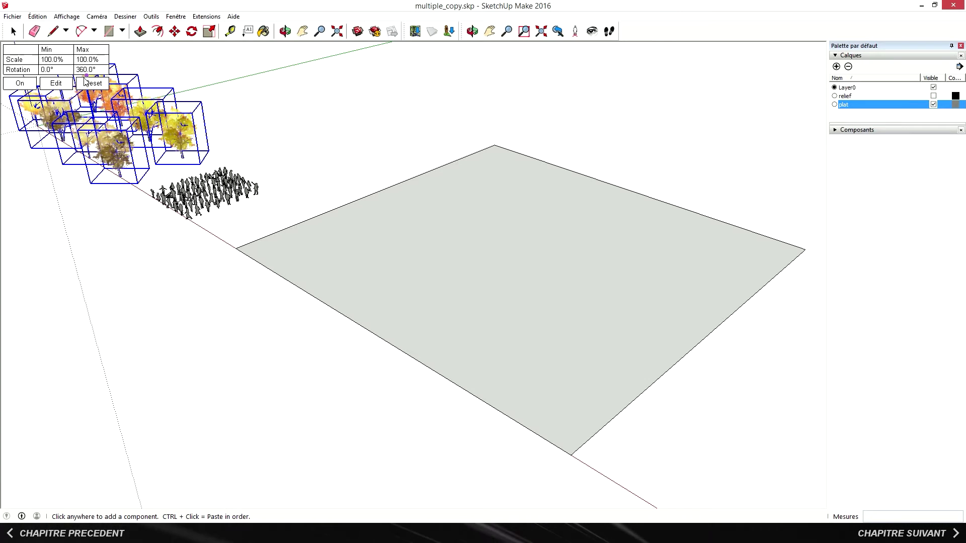
Set Repeat Copy's randomization to a minimum scale of 75 percent and a maximum scale of 125 percent.
left_click(56, 83)
left_click_drag(459, 222, 110, 279)
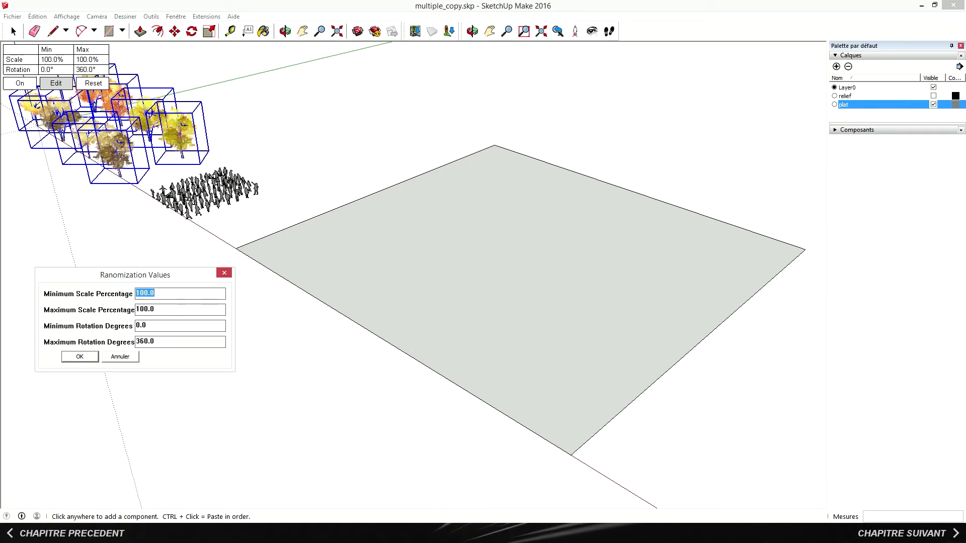
type("75")
left_click_drag(155, 306, 146, 305)
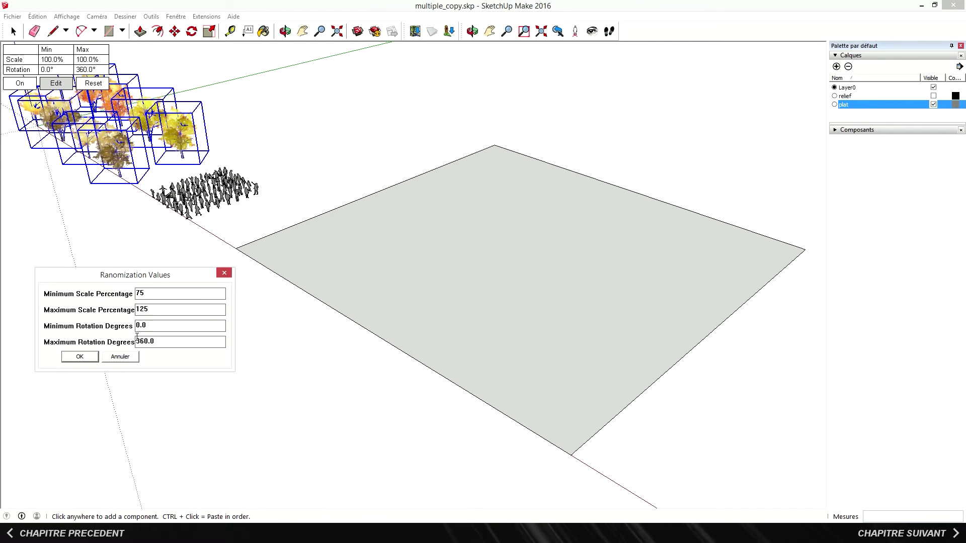
left_click(79, 357)
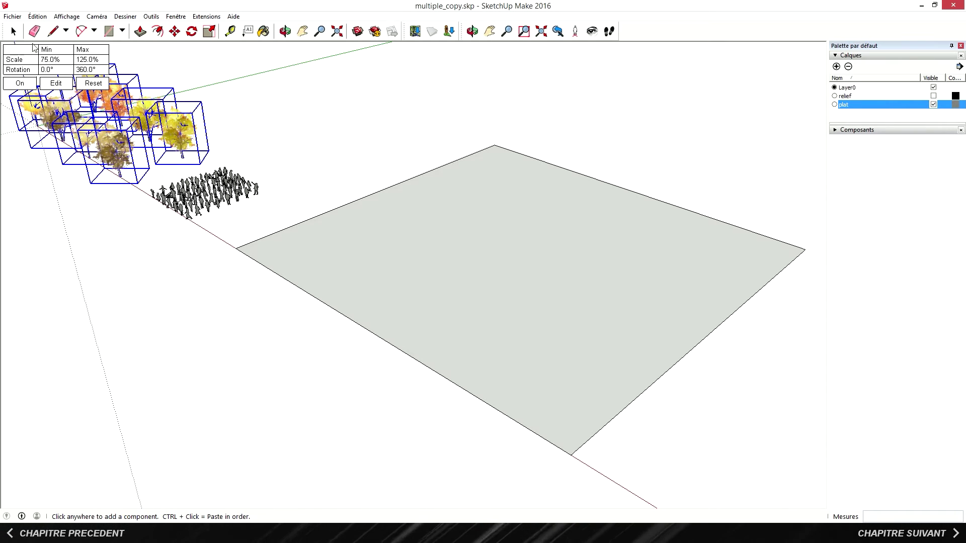
Place a cluster of randomized tree copies around the plane's corner closest to the group of people.
left_click(283, 250)
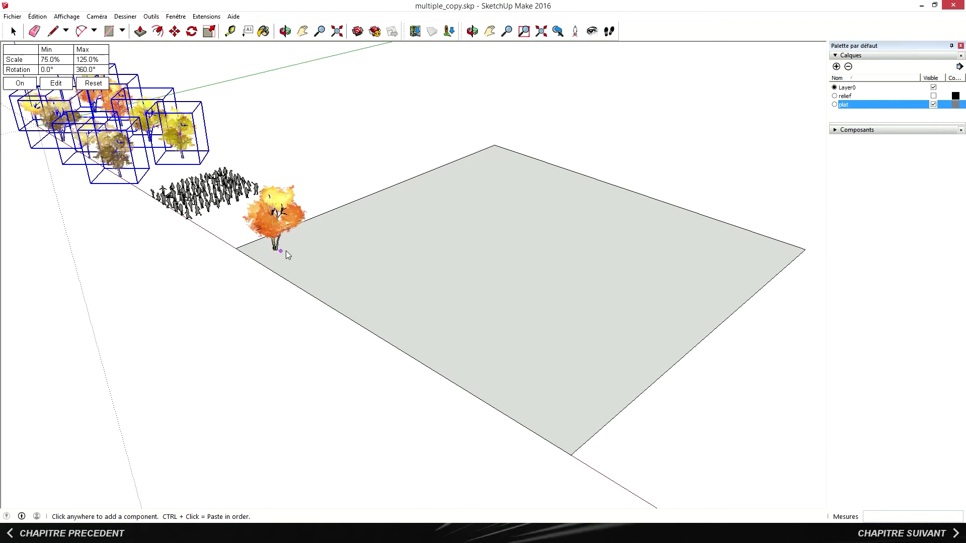
left_click(285, 262)
left_click(296, 272)
left_click(335, 246)
left_click(348, 268)
left_click(332, 284)
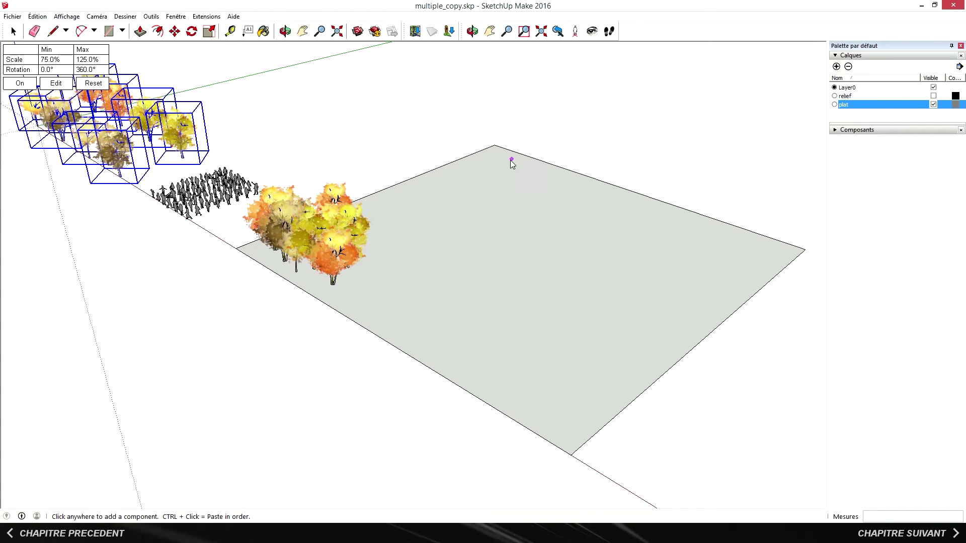
Scatter more randomized tree copies along the plane's far edges and across its centre.
left_click(449, 185)
left_click(469, 200)
left_click(503, 235)
left_click(623, 260)
left_click(653, 269)
left_click(697, 273)
left_click(755, 276)
left_click(475, 328)
left_click(555, 323)
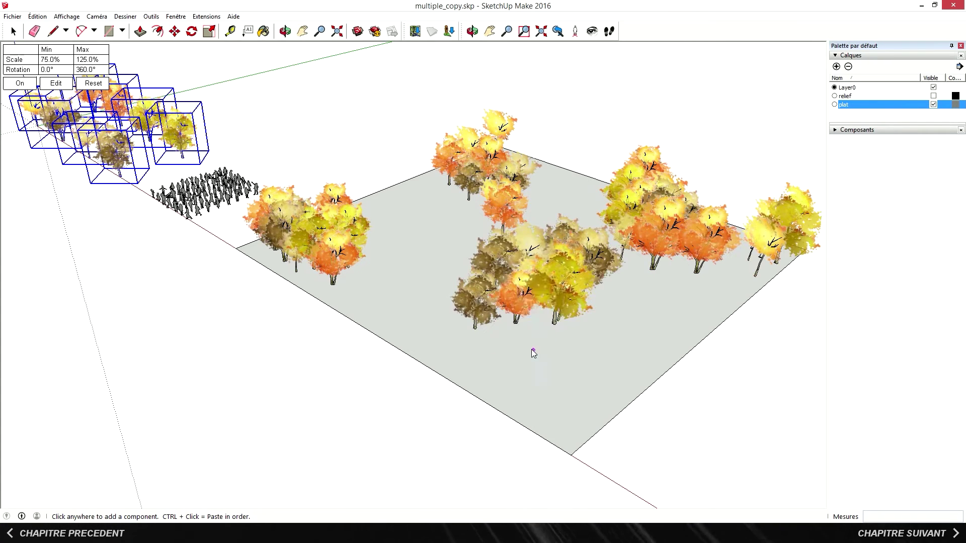
Add tree copies at the plane's nearest corner and in the gaps beside the first cluster, and end Repeat Copy.
left_click(521, 398)
left_click(586, 443)
left_click(417, 228)
left_click(389, 334)
left_click(404, 334)
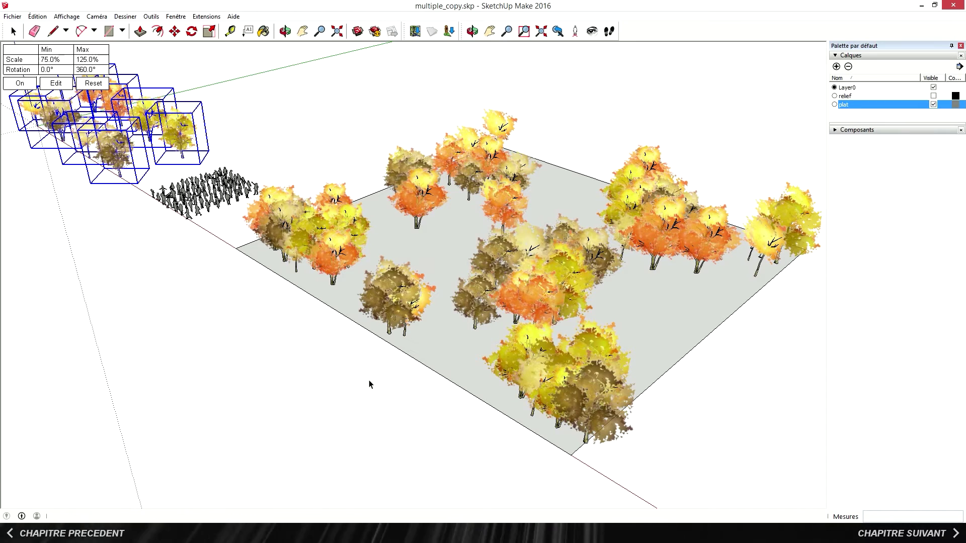
key("space")
Select all the original people silhouettes, start Repeat Copy with them and reset its scale and rotation randomization.
left_click_drag(252, 178, 263, 147)
left_click(206, 16)
mouse_move(229, 29)
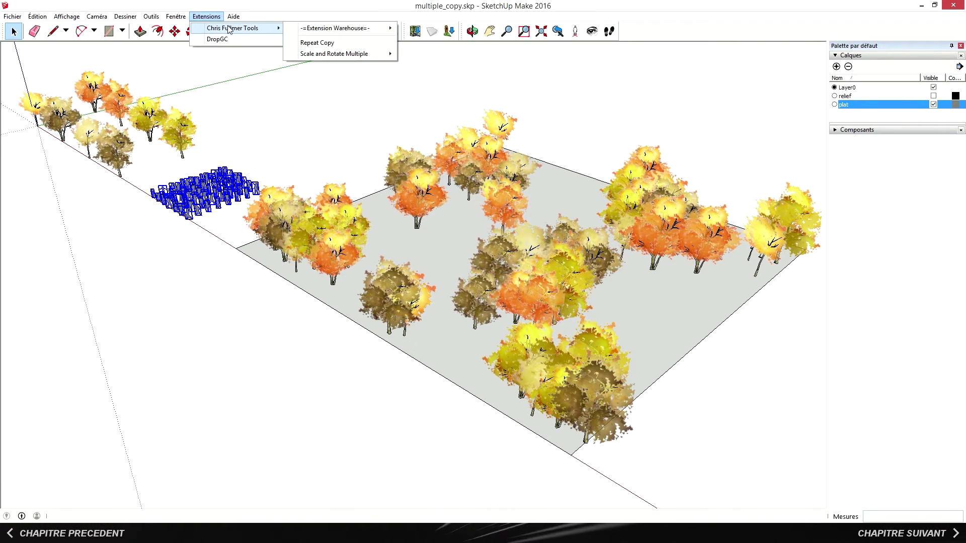
left_click(317, 42)
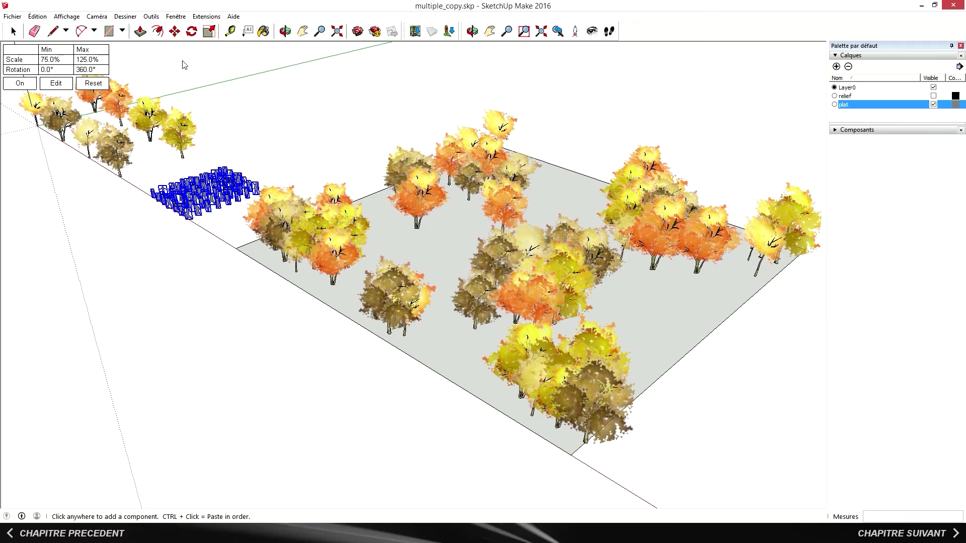
left_click(93, 83)
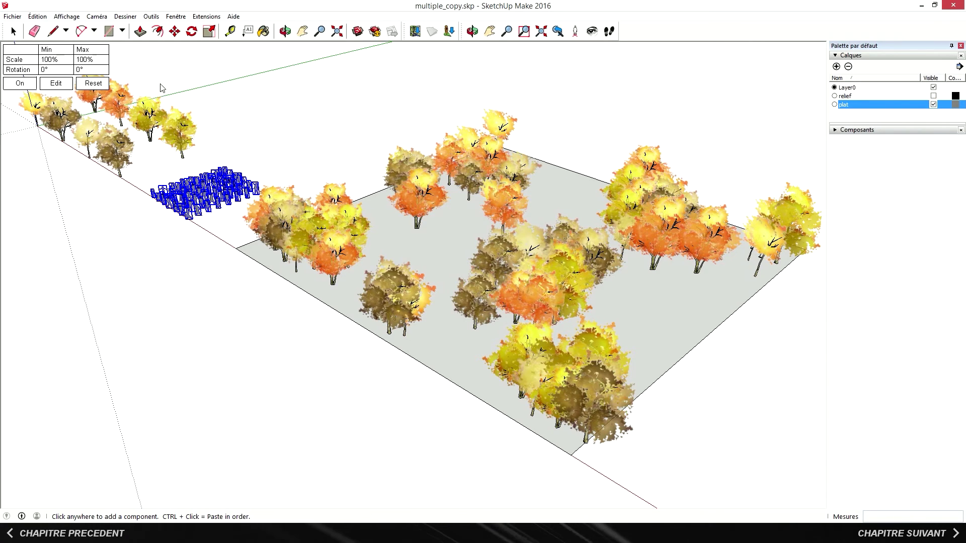
Scatter people copies in small groups over the open areas between the trees, and end Repeat Copy.
left_click(438, 316)
left_click(431, 329)
left_click(427, 351)
left_click(444, 347)
left_click(455, 337)
left_click(461, 353)
left_click(448, 361)
left_click(476, 371)
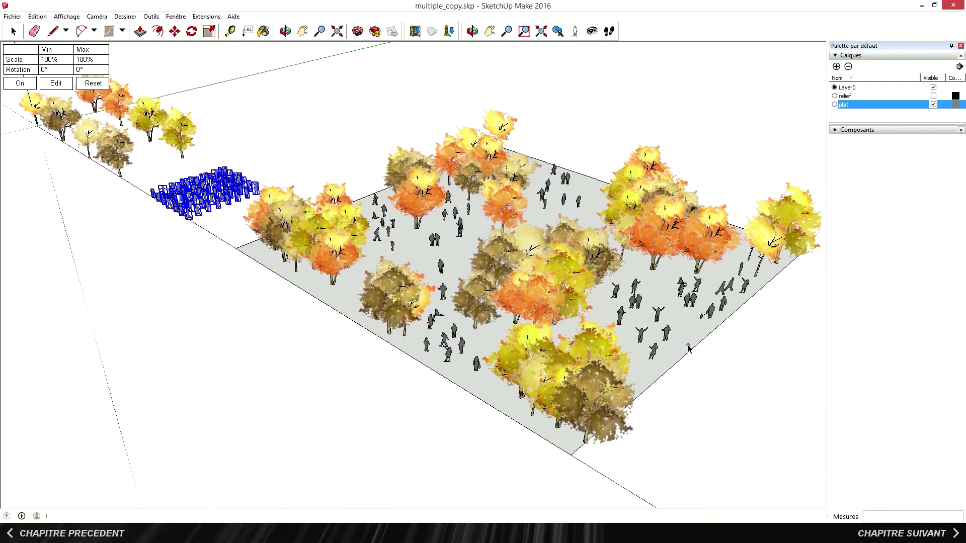
key("space")
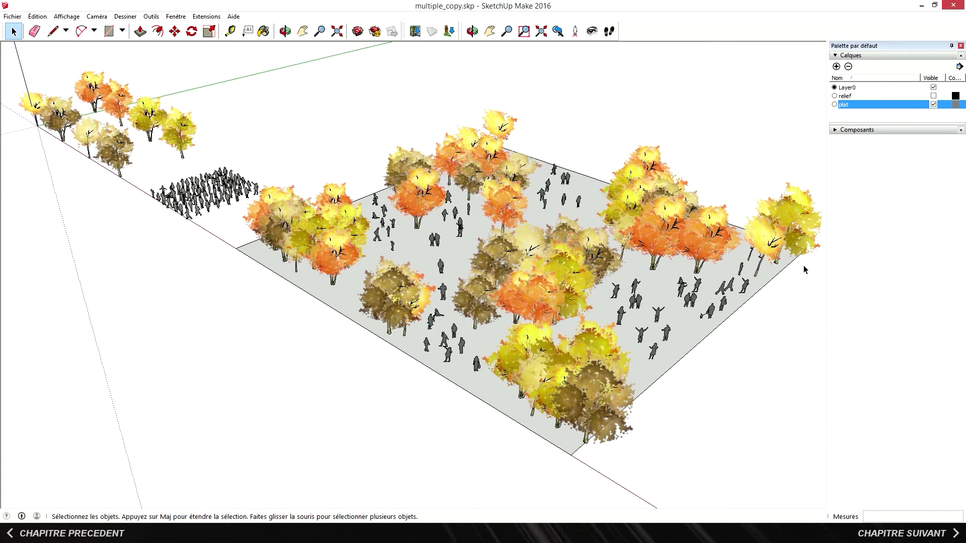
Hide the plat layer and show the relief layer.
left_click(934, 105)
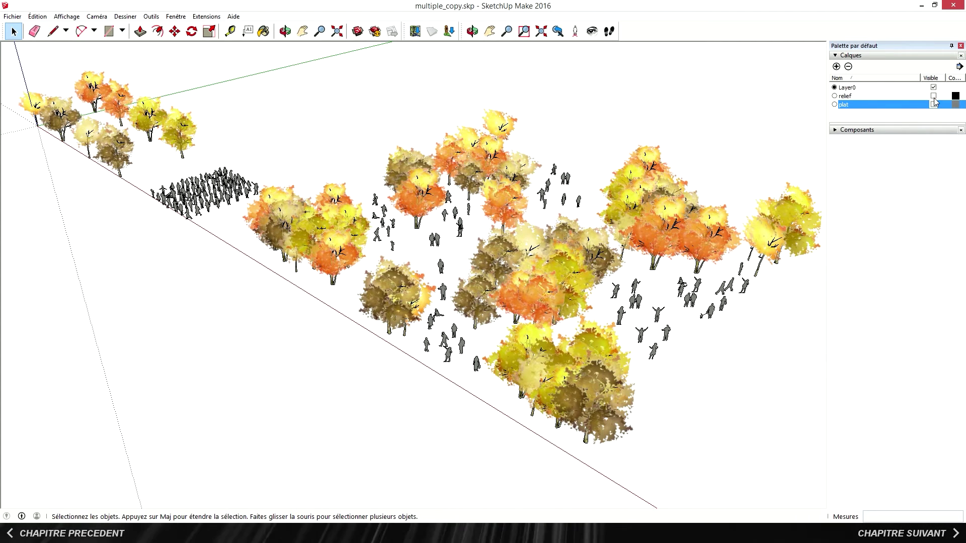
left_click(933, 96)
Select all the scattered trees and people above the relief without the terrain, and drop them onto it with DropGC.
middle_click_drag(728, 392, 612, 293)
left_click_drag(791, 332, 701, 253)
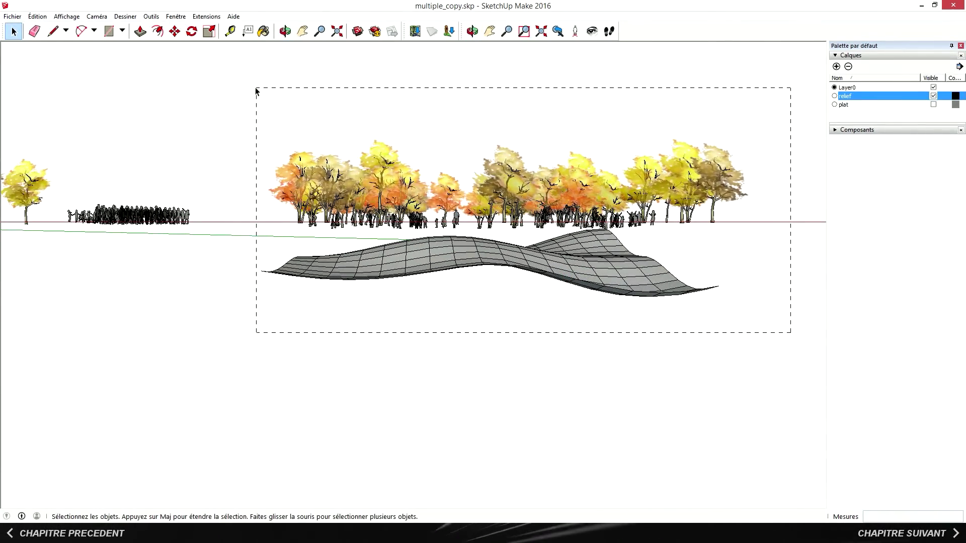
left_click_drag(256, 90, 242, 93)
left_click(359, 272, "shift")
left_click(207, 19)
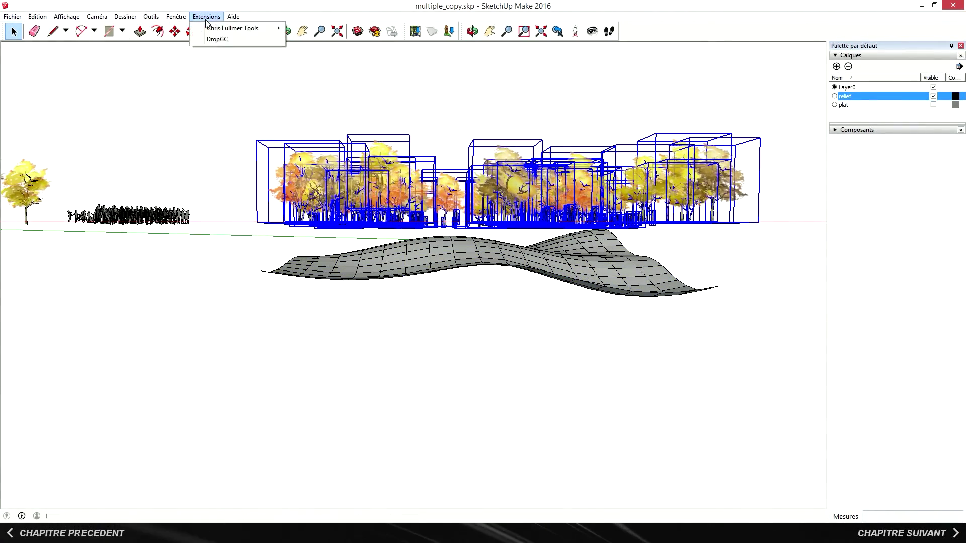
left_click(216, 39)
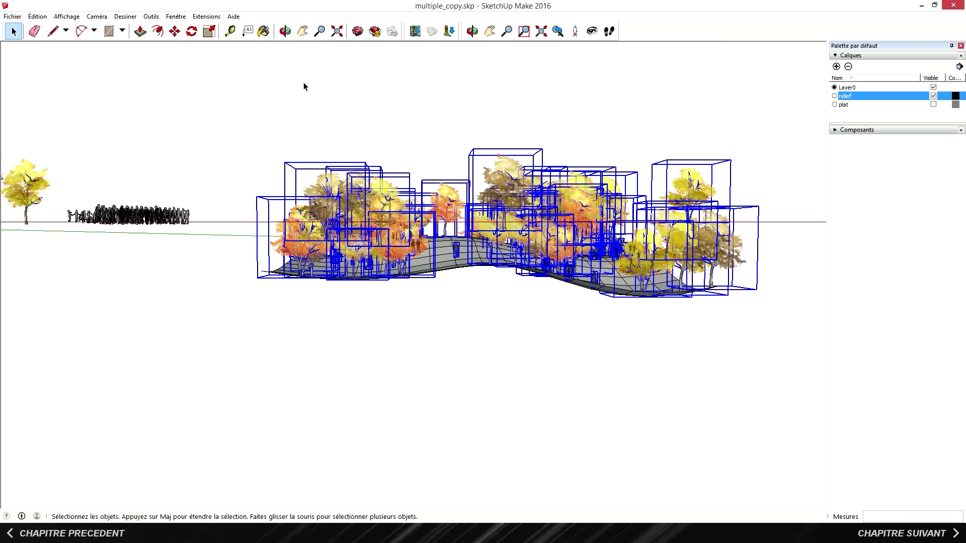
Run DropGC three more times on the selected trees and people to settle them on the relief, and clear the selection.
middle_click_drag(492, 140, 432, 168)
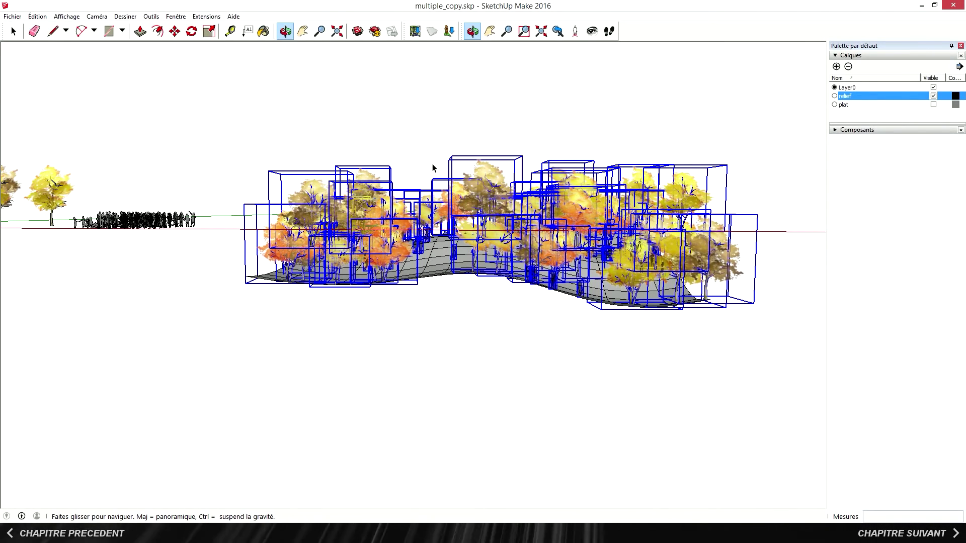
key("space")
left_click(207, 19)
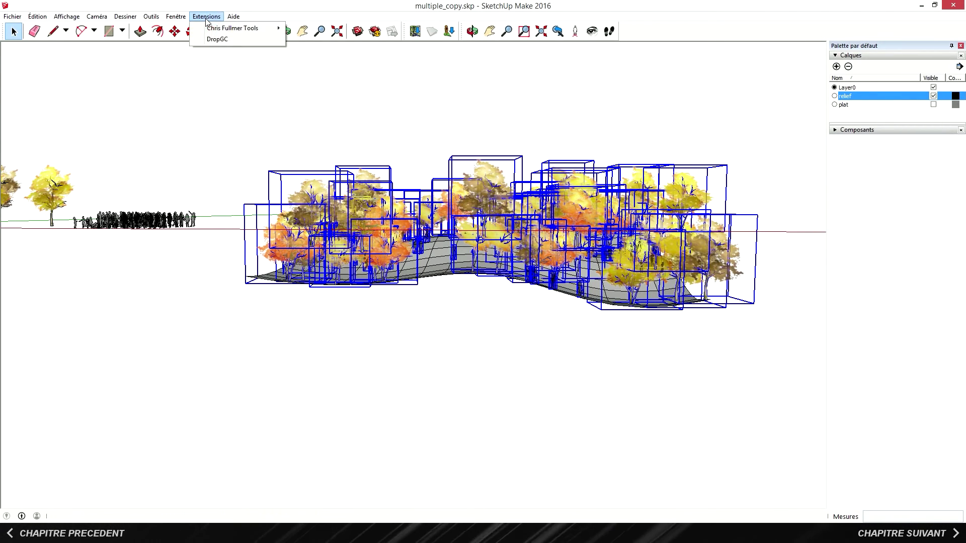
left_click(216, 39)
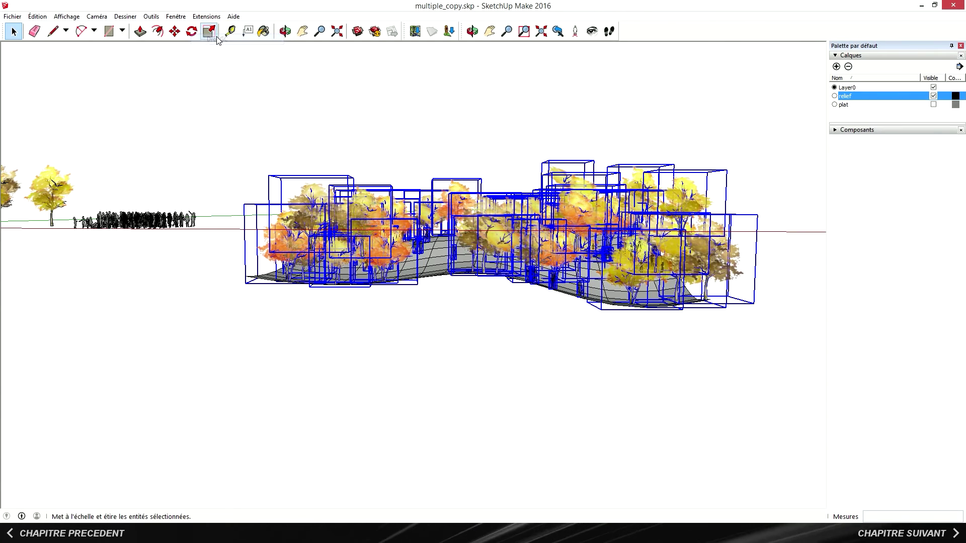
right_click(480, 231)
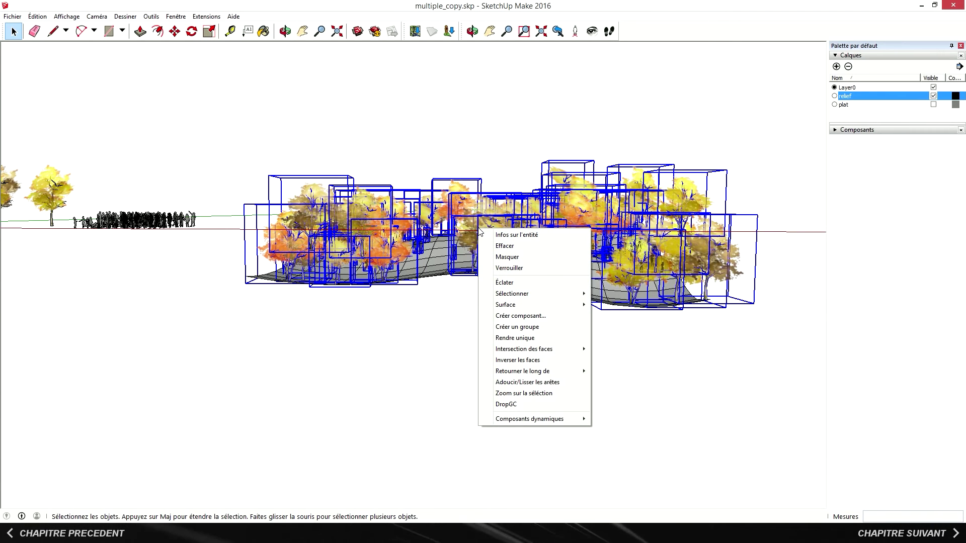
left_click(527, 404)
right_click(501, 240)
left_click(552, 405)
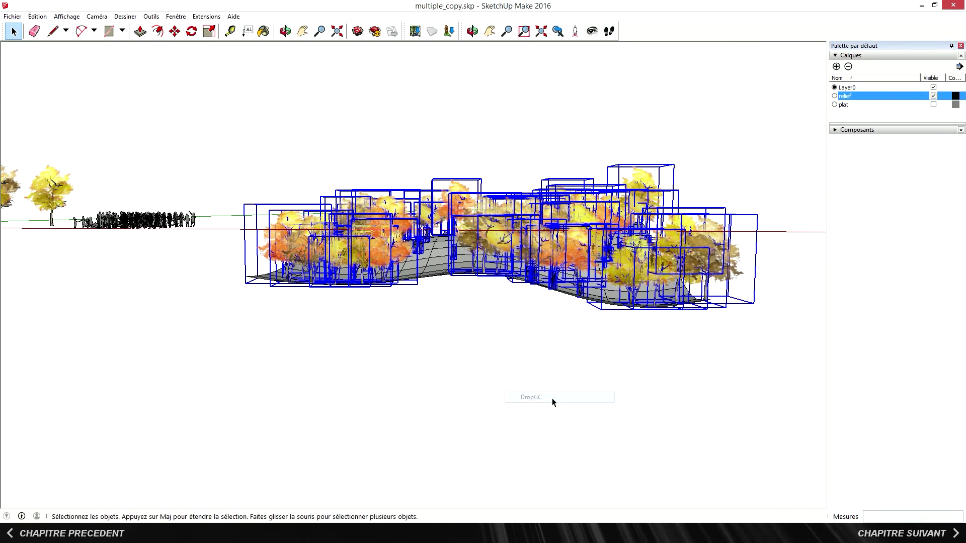
left_click(522, 299)
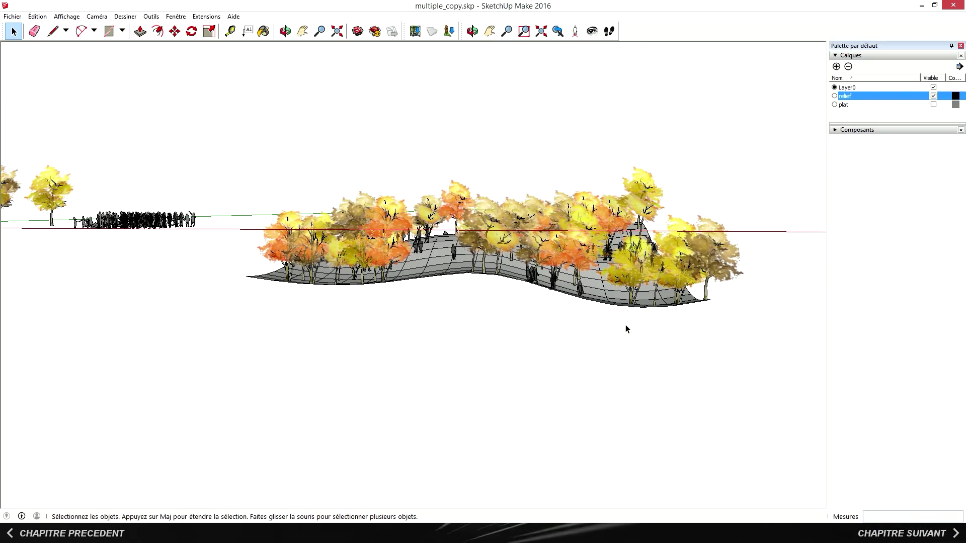
middle_click_drag(767, 299, 145, 369)
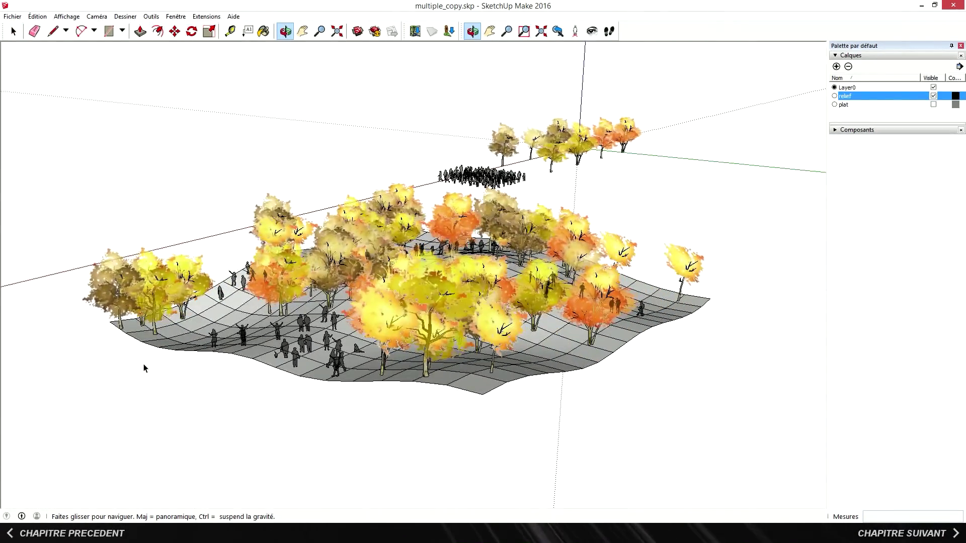